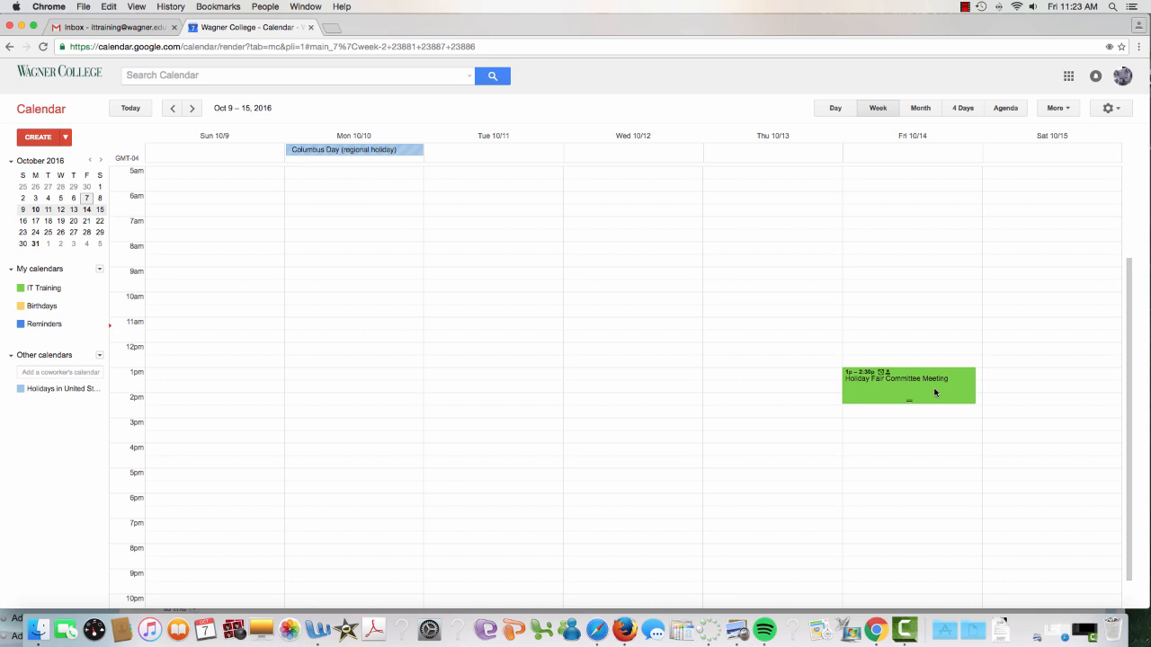
Step: Open the Holiday Fair Committee Meeting event on Friday, October 14 for editing and duplicate it
click(959, 389)
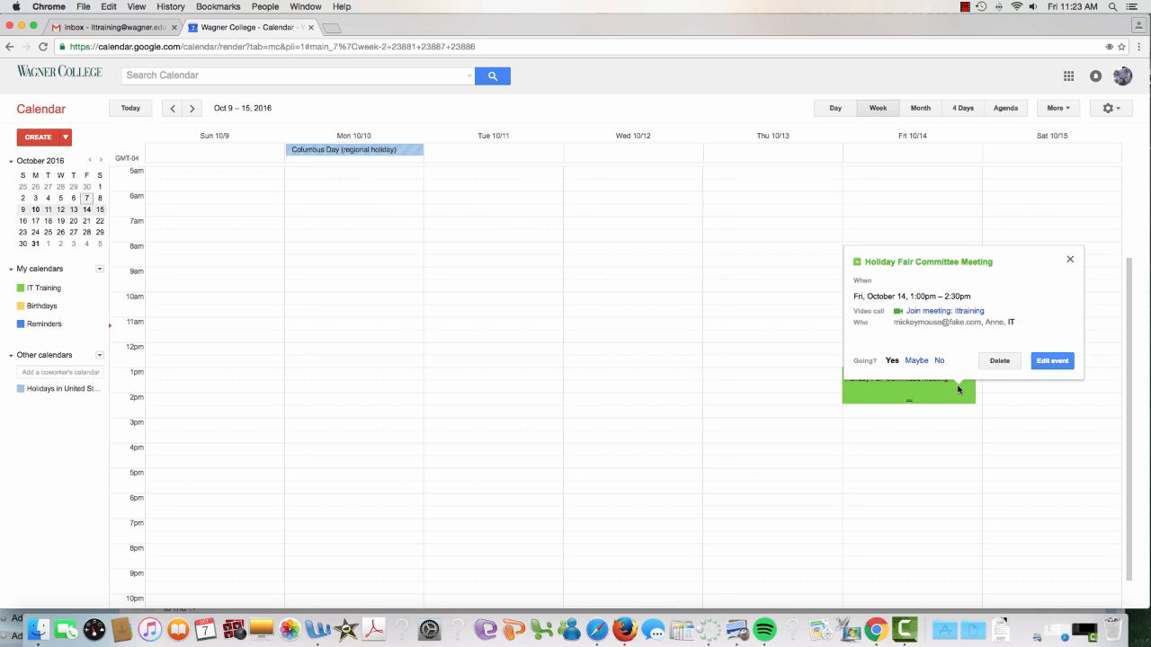
click(1052, 362)
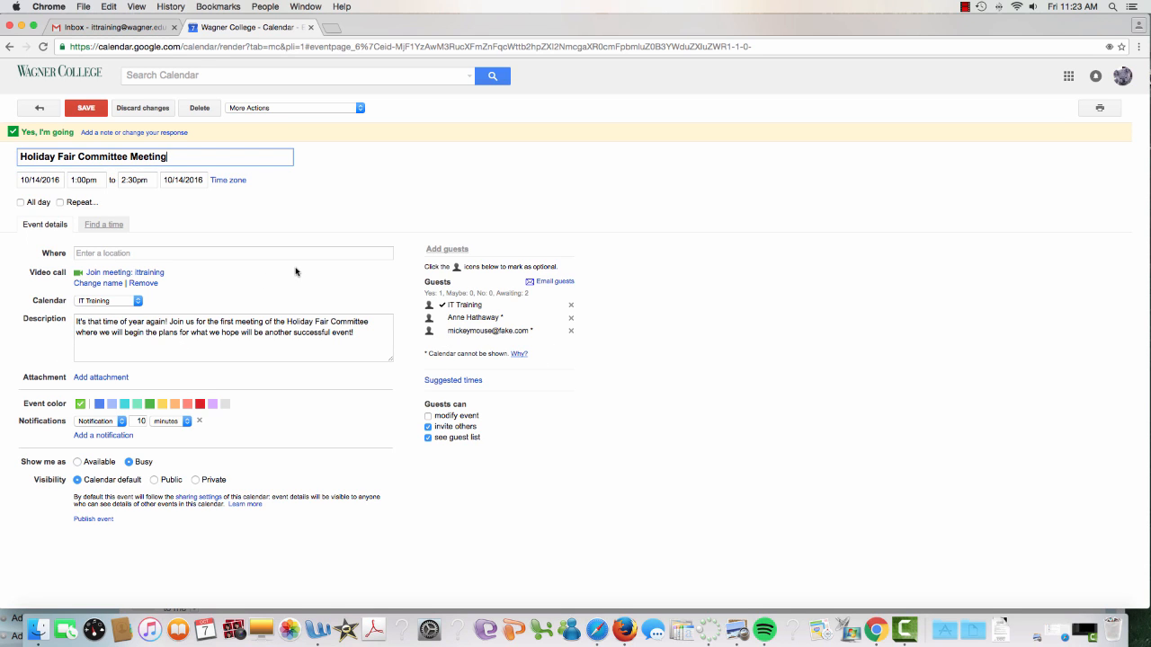
click(326, 112)
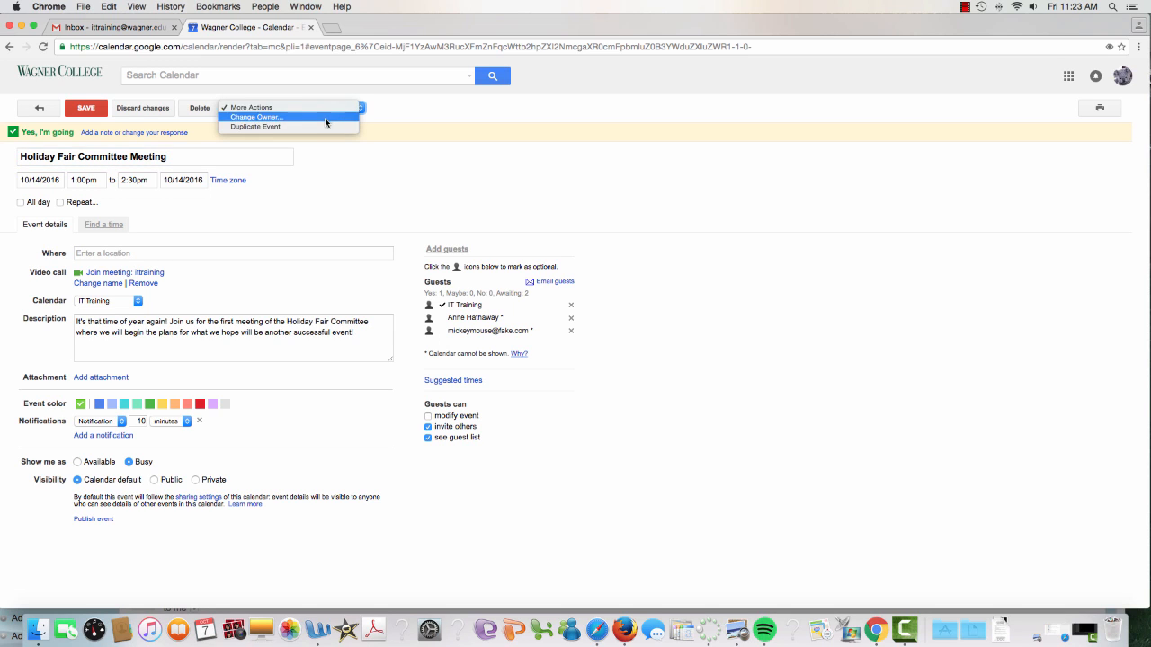
click(325, 126)
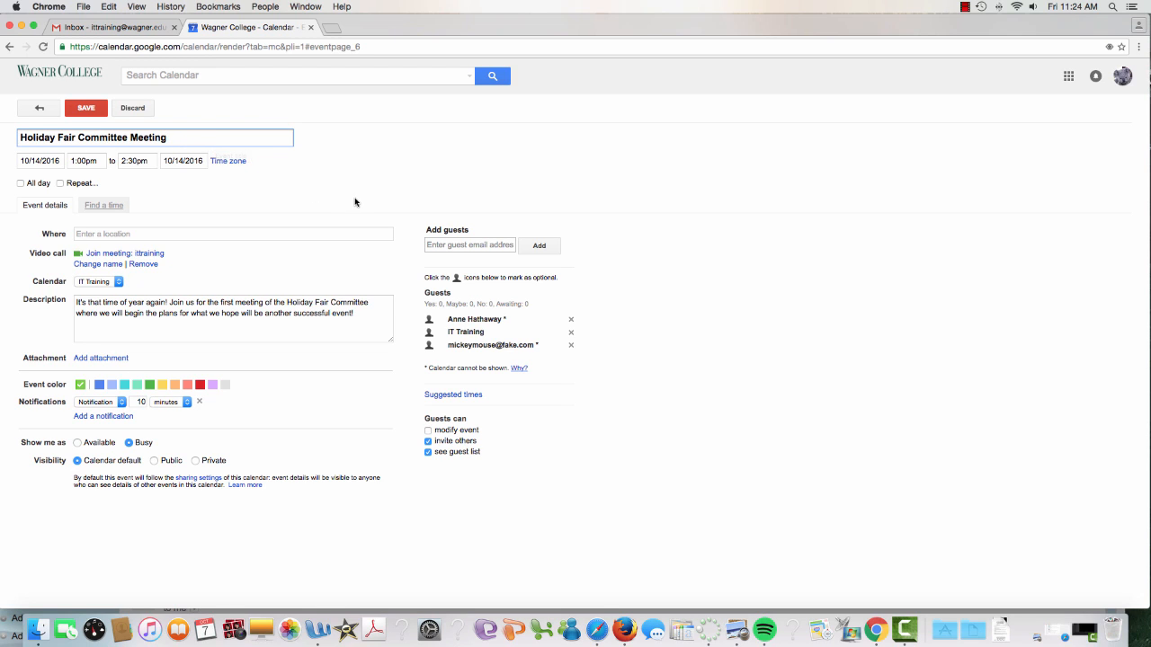
Step: Title the copy Holiday Fair Committee Meeting 2 and replace "first" with "second" in its description
text(2)
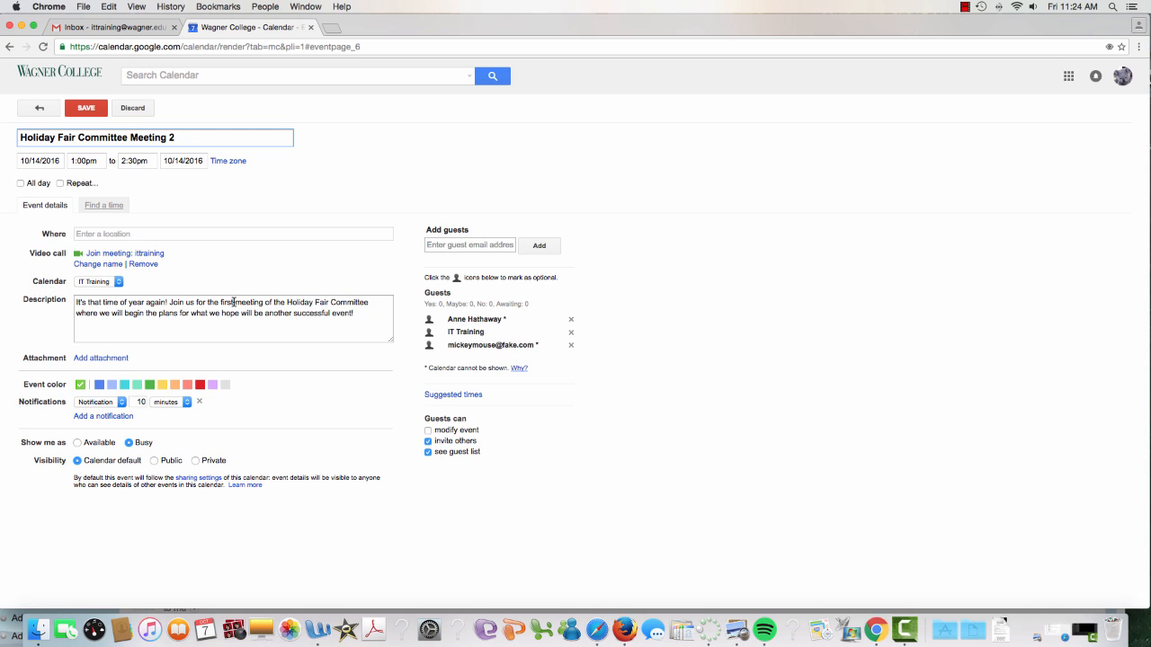
drag(234, 302, 222, 301)
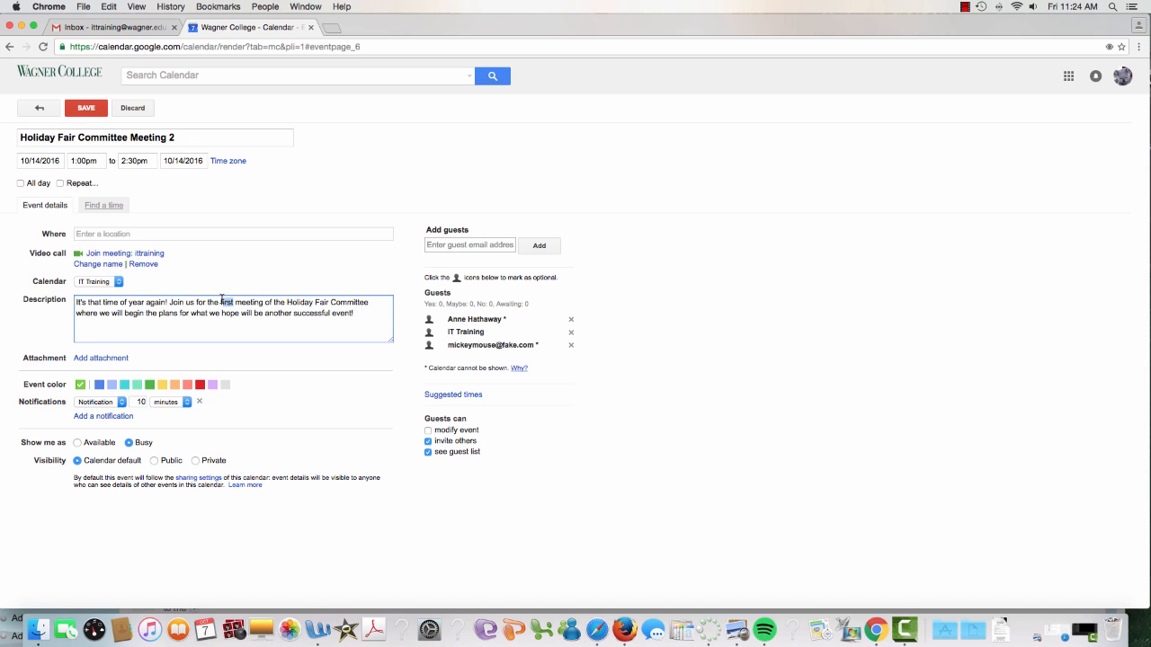
text(second)
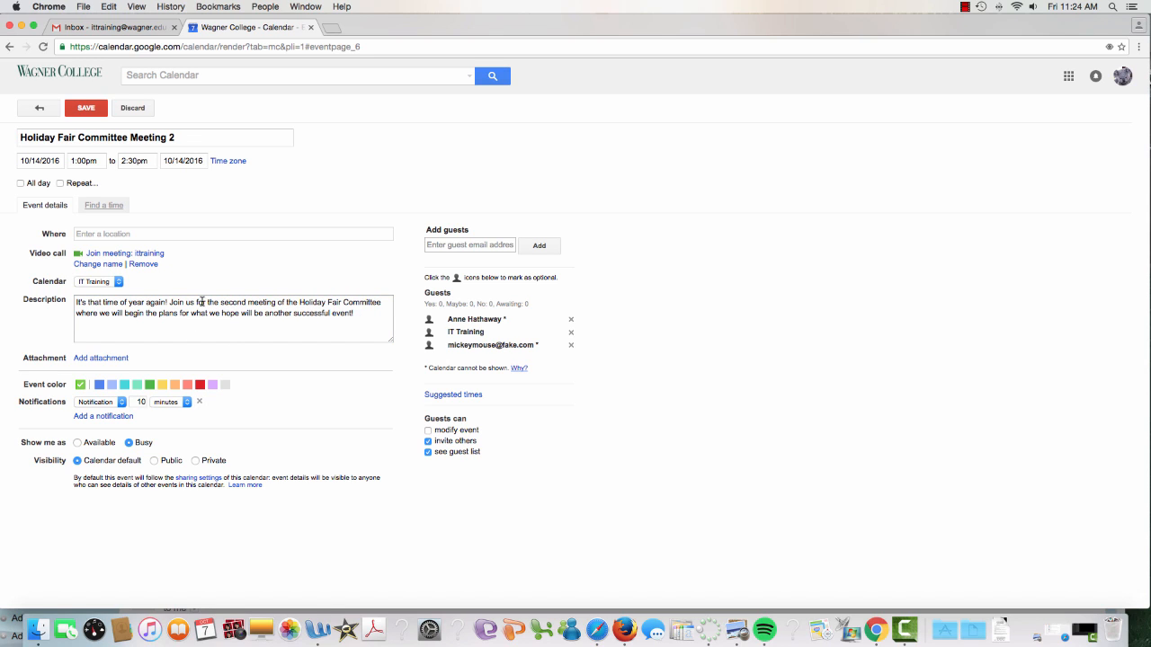
click(189, 262)
Step: Set the event date to 10/20/2016 and save the event with its external guests, without sending invitations
click(37, 164)
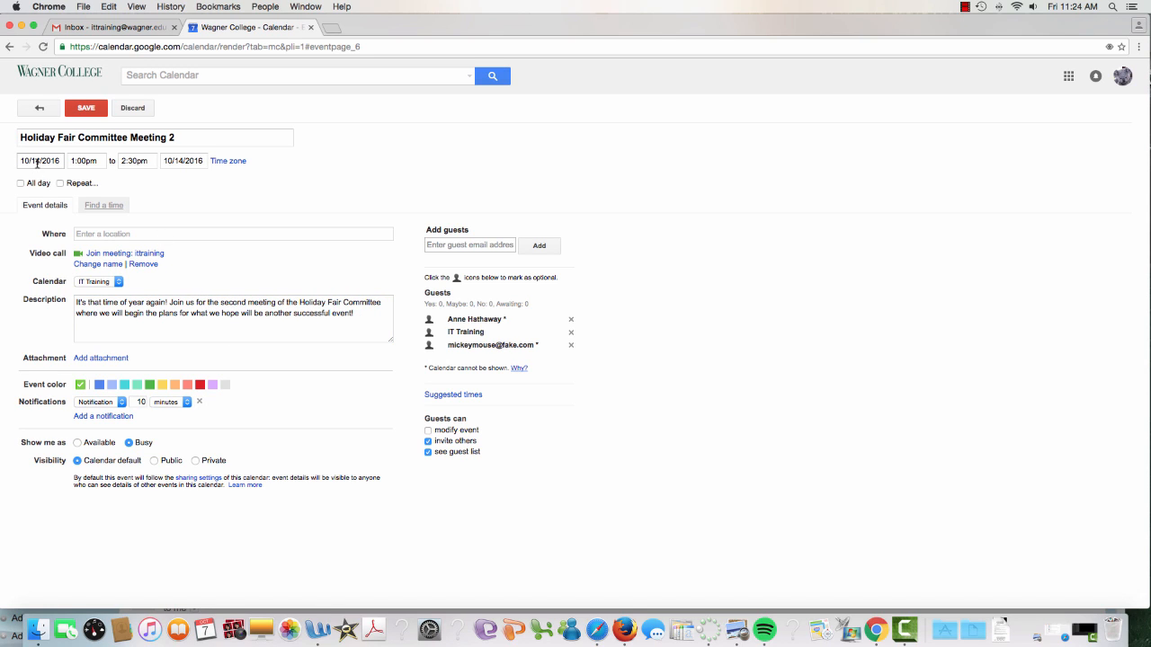
click(37, 161)
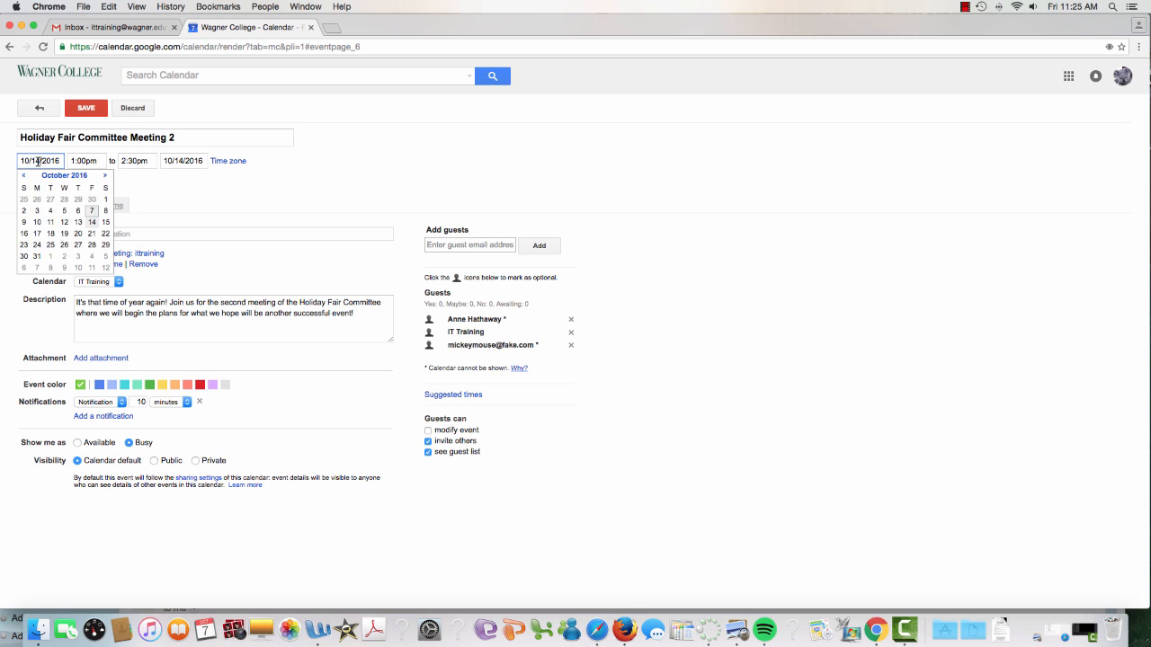
click(79, 234)
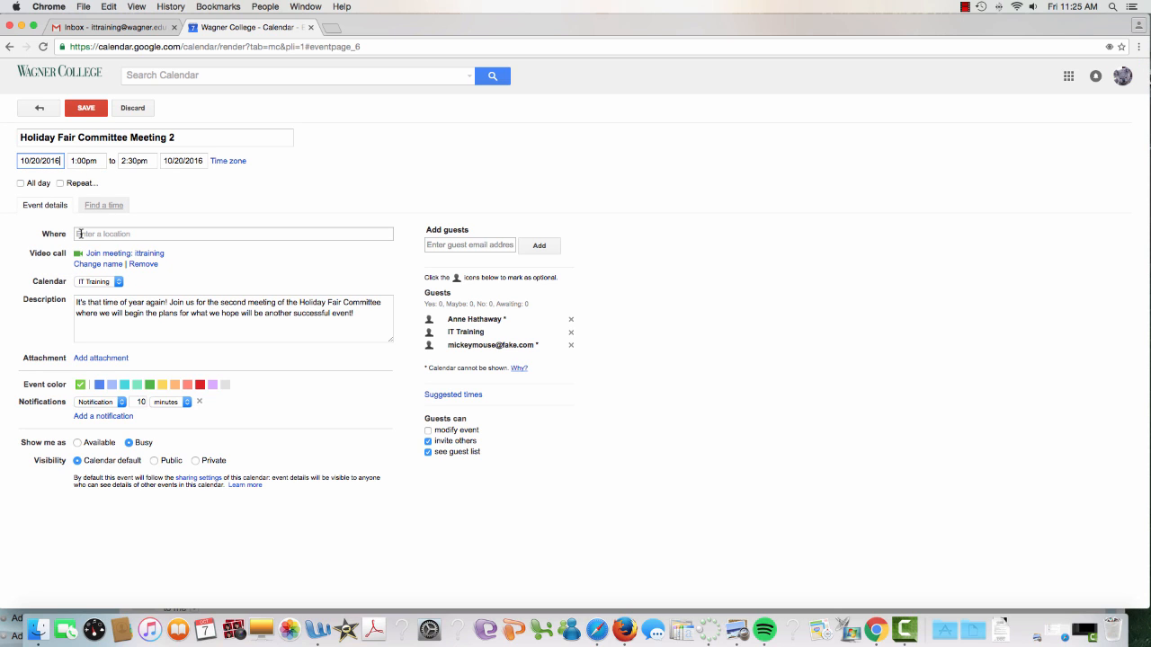
click(86, 108)
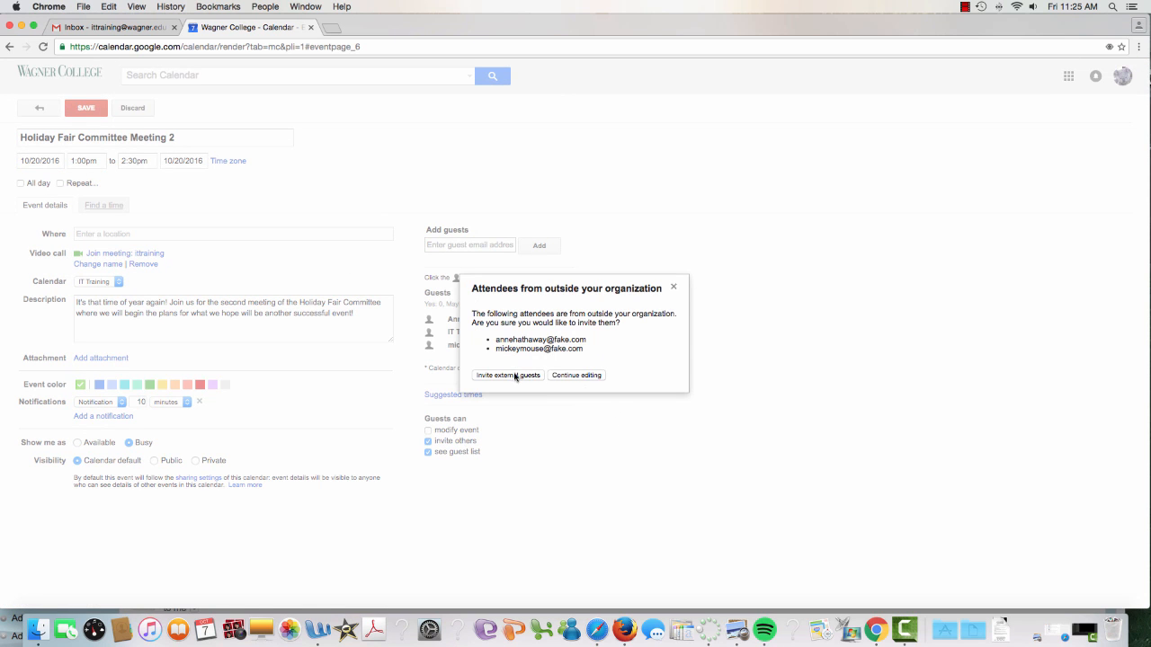
click(516, 377)
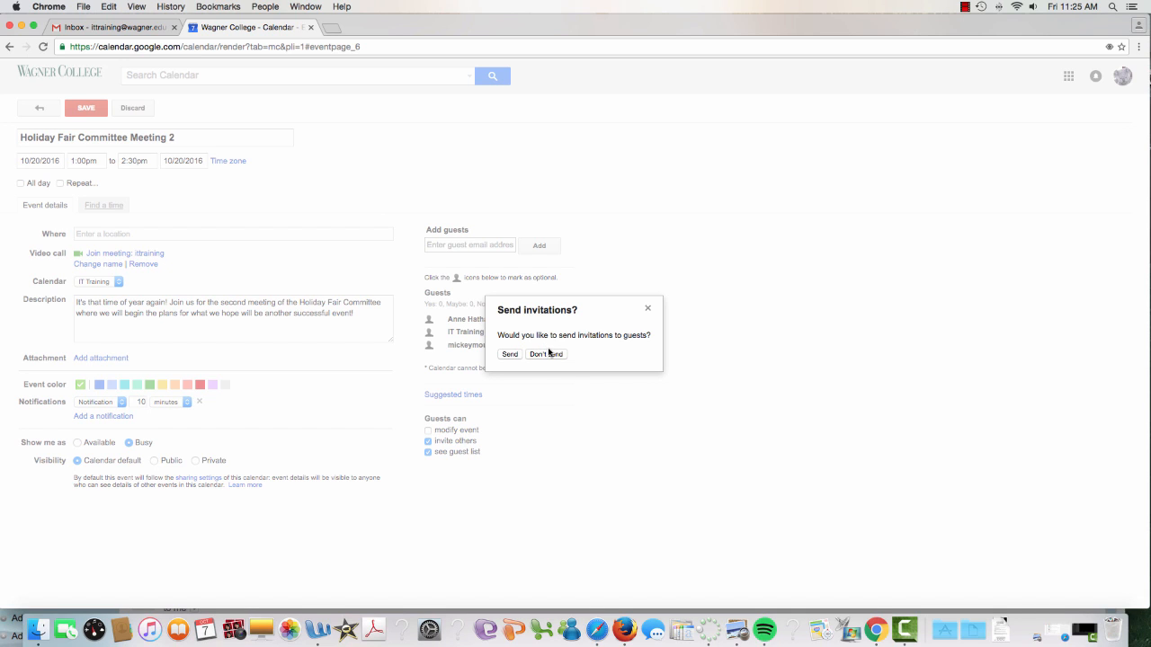
click(546, 354)
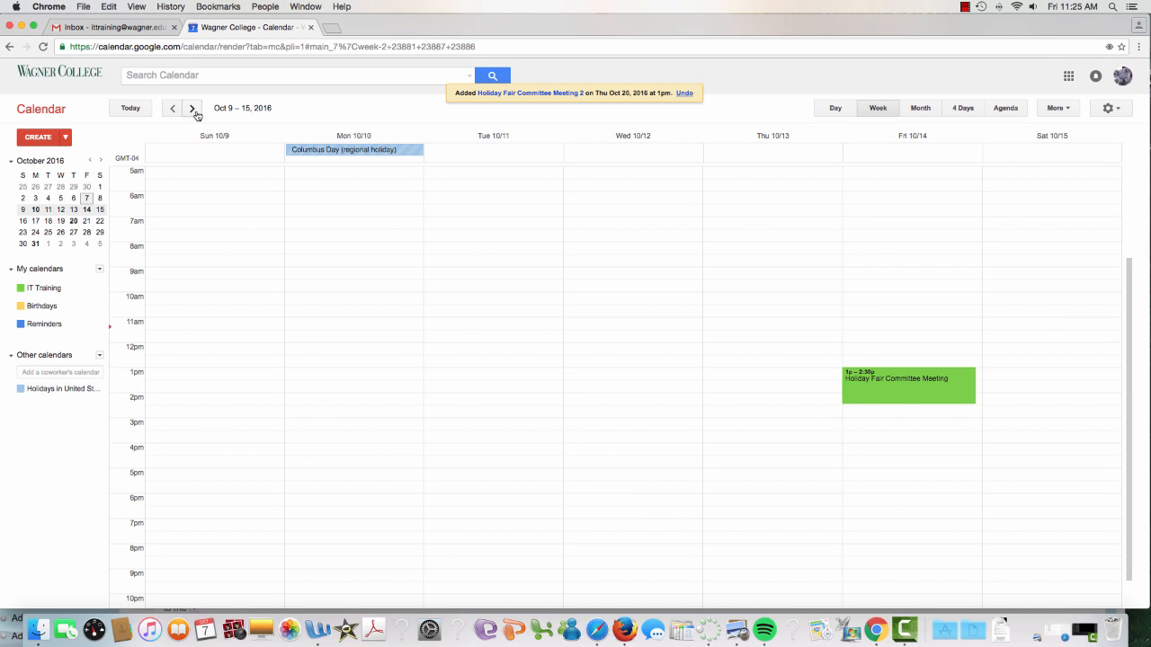
Step: Open Holiday Fair Committee Meeting 2 on Thursday, October 20 for editing and duplicate it
click(192, 108)
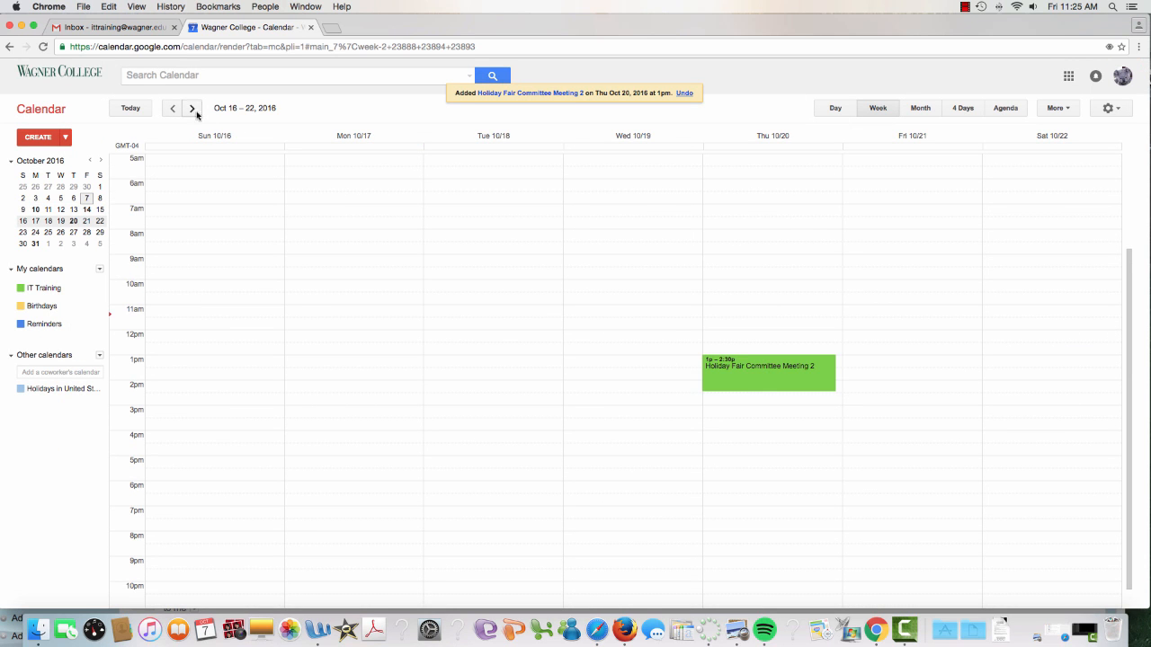
click(810, 368)
click(904, 350)
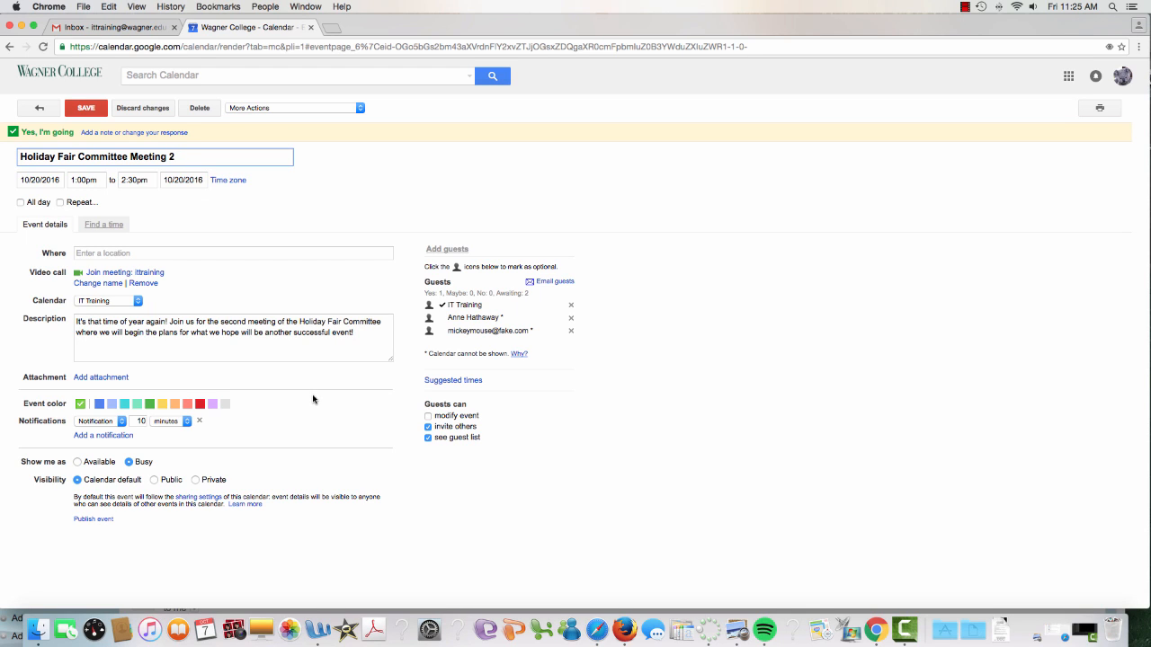
click(307, 109)
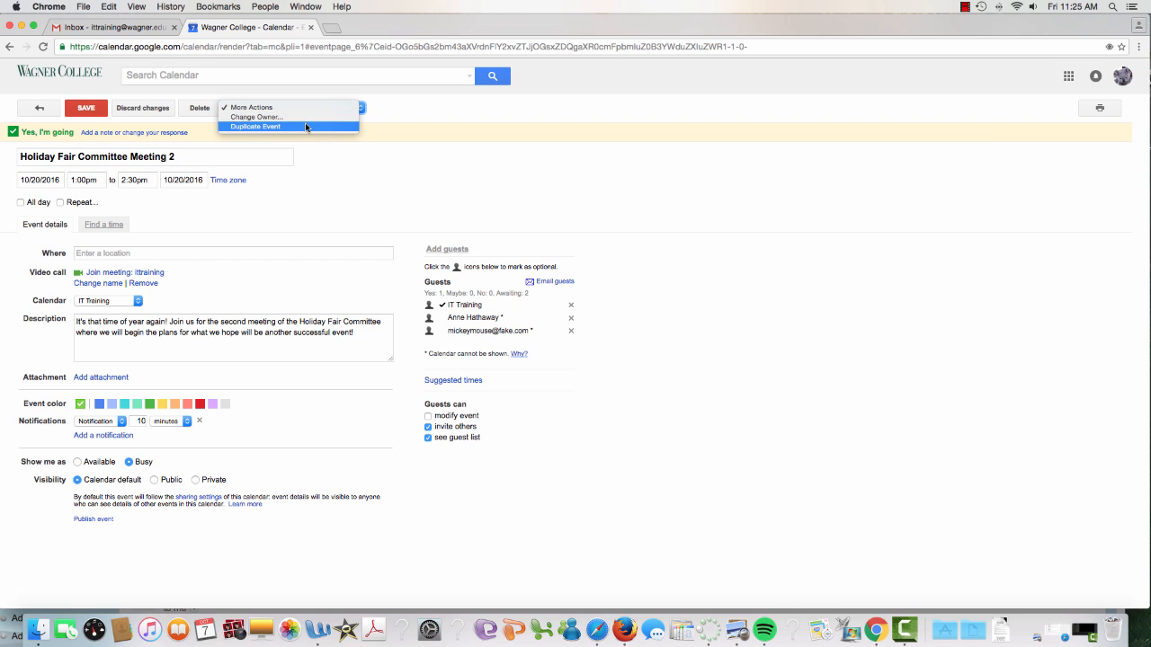
click(305, 125)
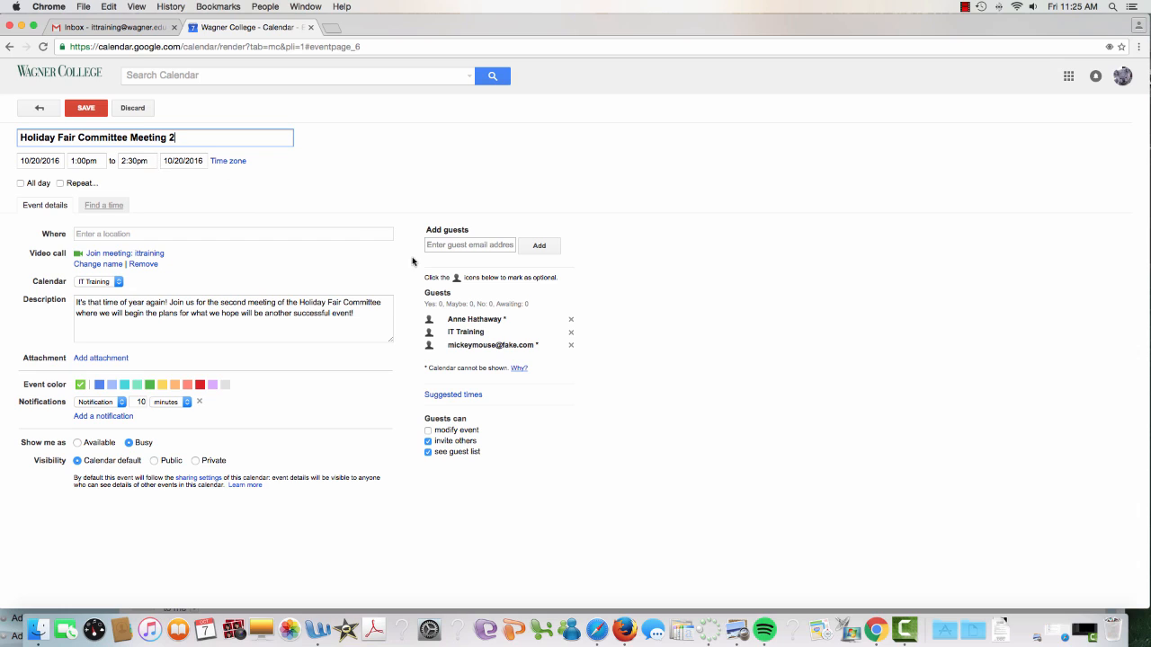
Step: Title the new copy Holiday Fair Committee Meeting 3 and replace "second" with "third" in its description
click(194, 136)
key(BackSpace)
text(3)
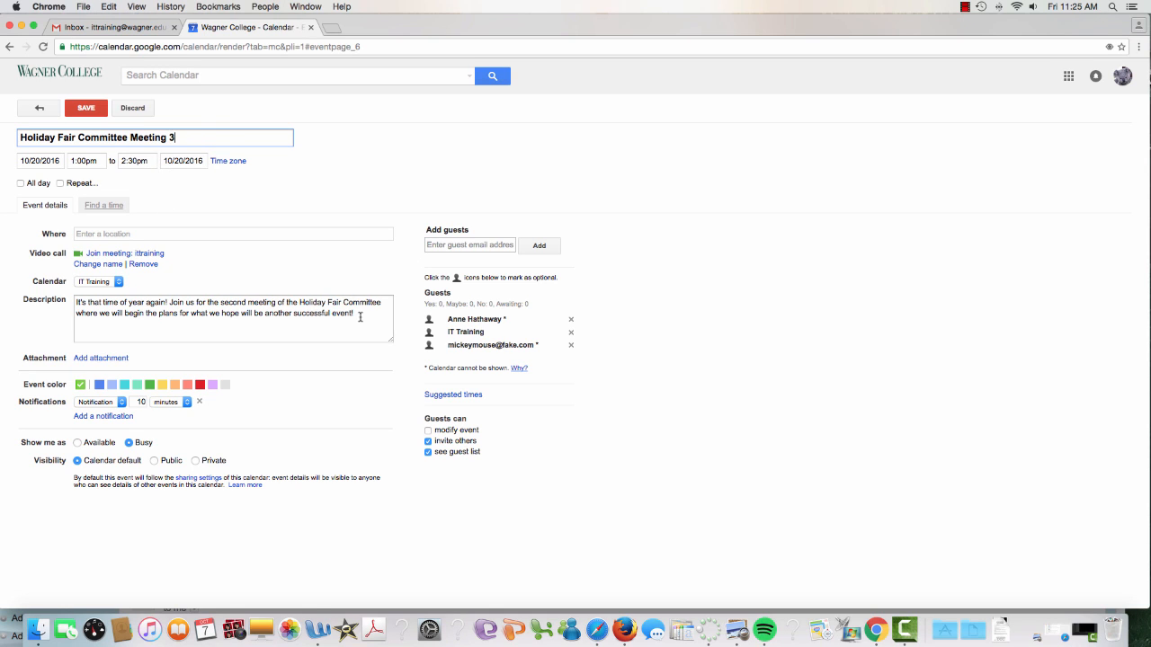
drag(246, 302, 221, 303)
text(third)
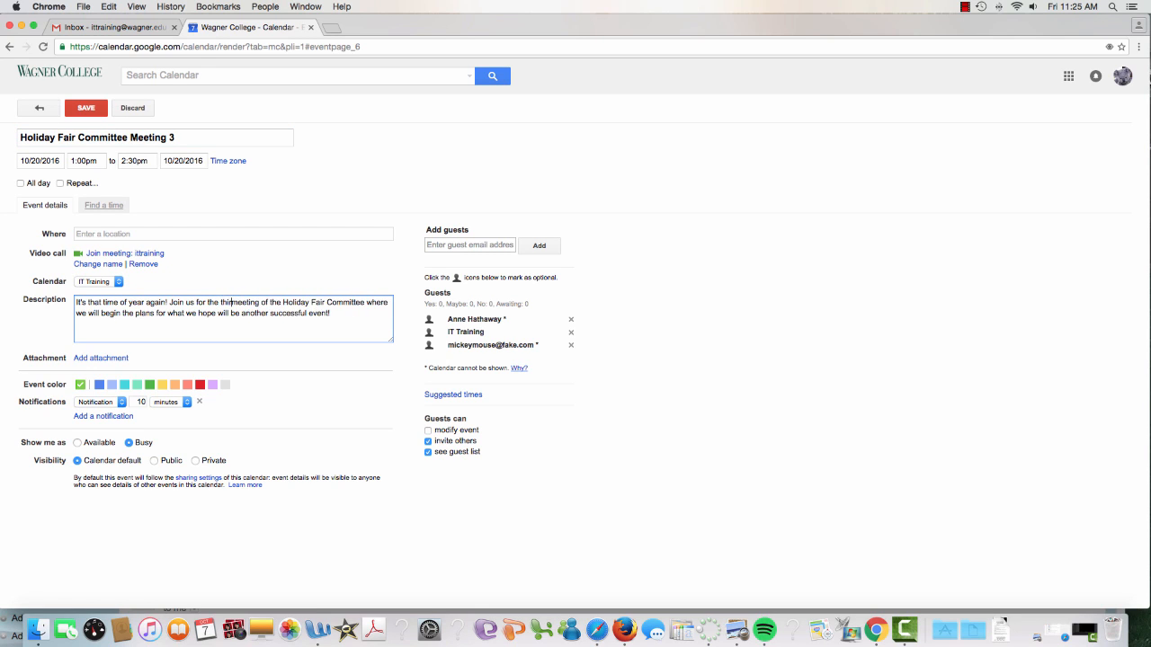
Step: Move the third meeting to 10/31/2016 and save it with the external guests, without sending invitations
click(42, 160)
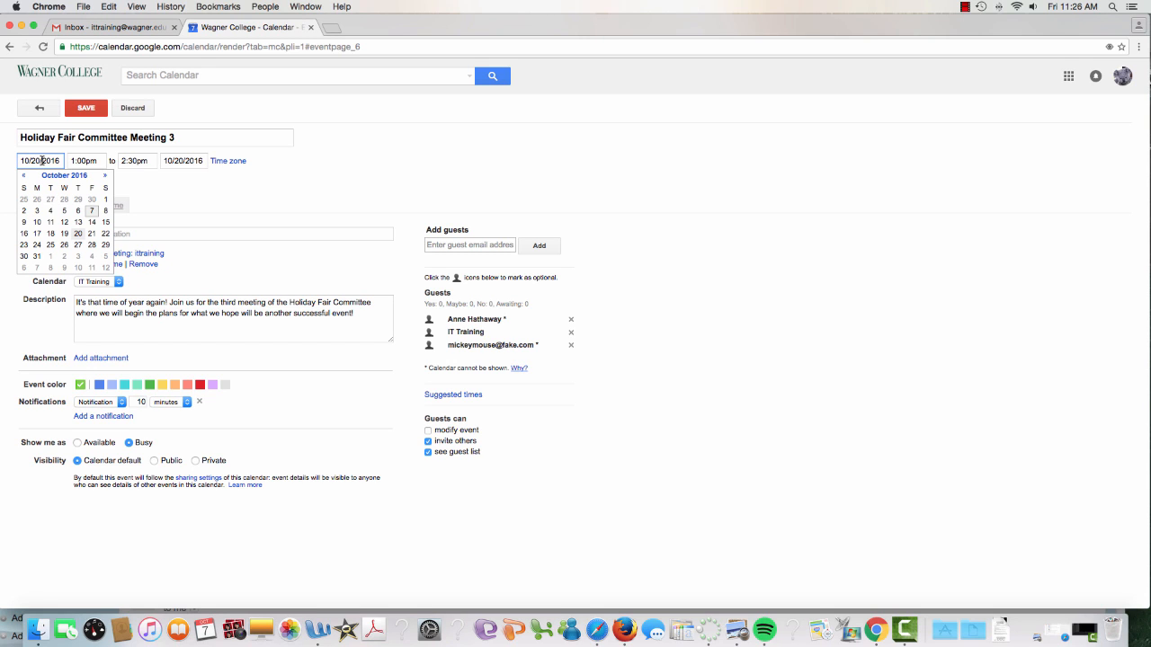
click(36, 257)
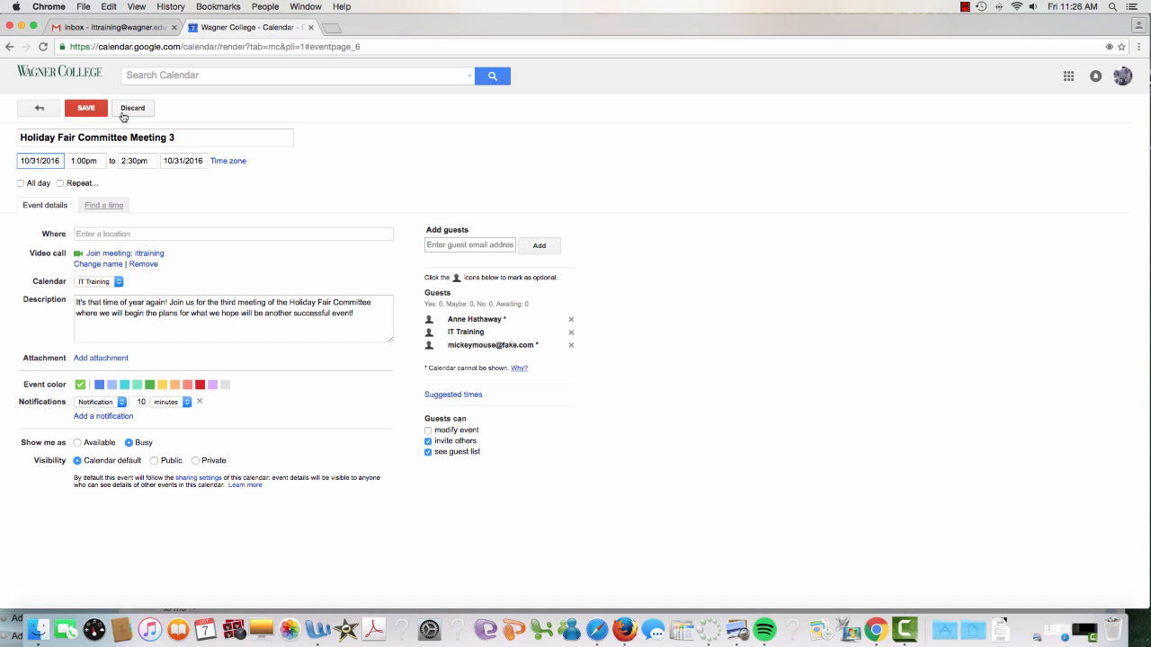
click(93, 114)
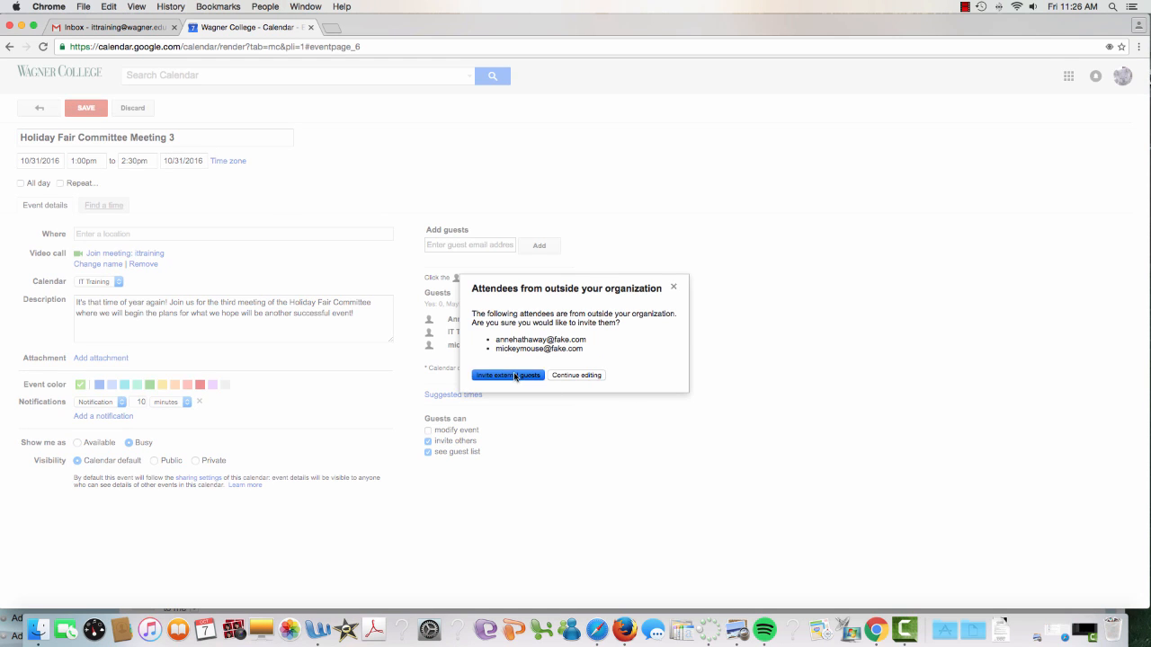
click(527, 381)
click(545, 355)
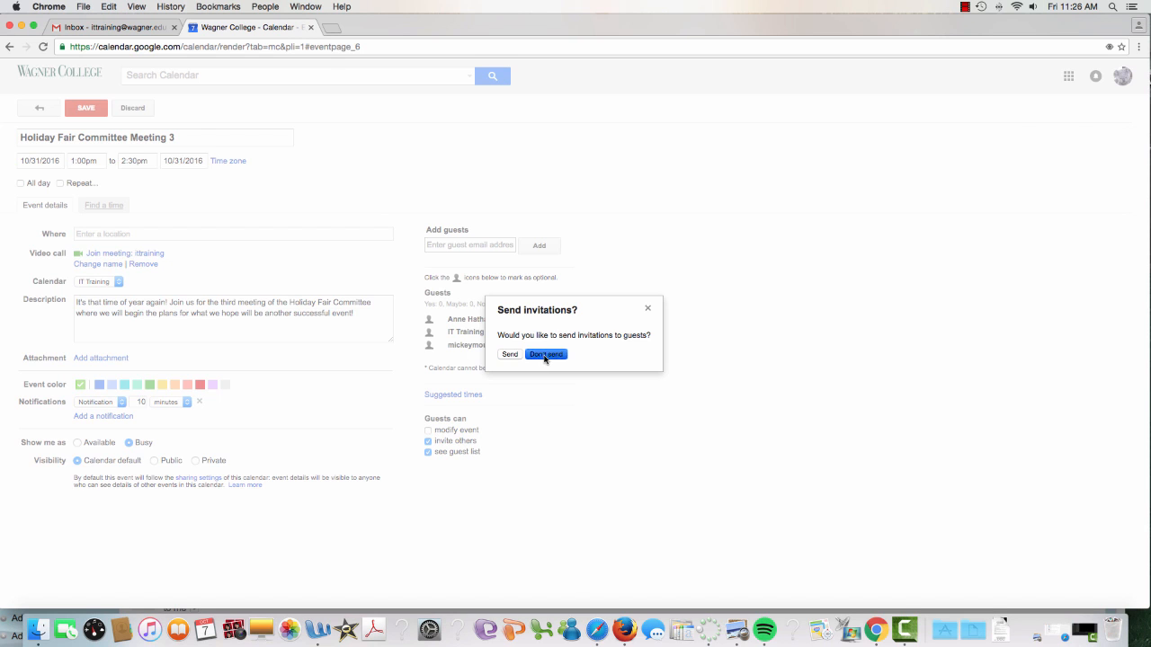
Step: Show the week of Oct 30 – Nov 5, 2016 to check the third meeting
click(193, 114)
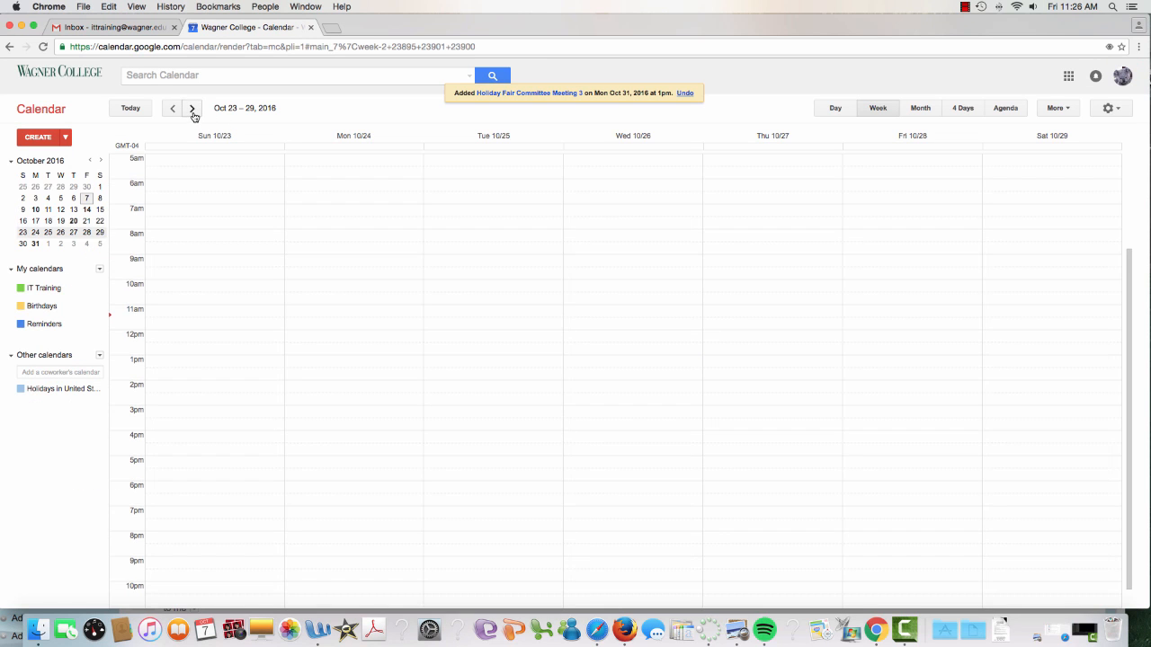
click(192, 113)
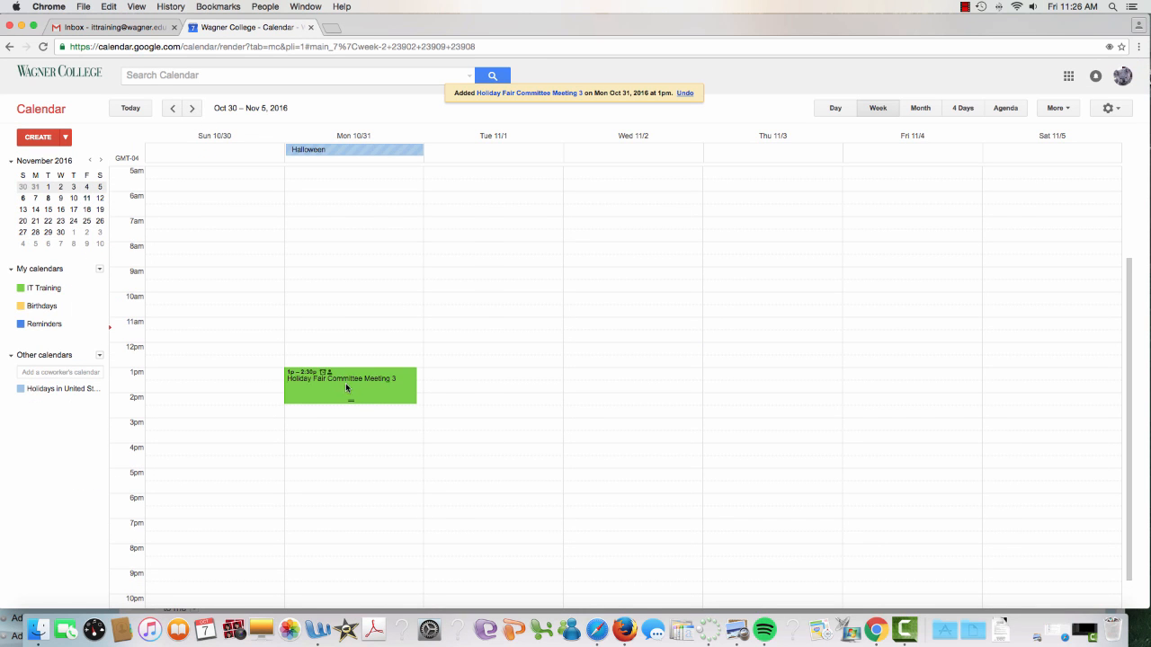